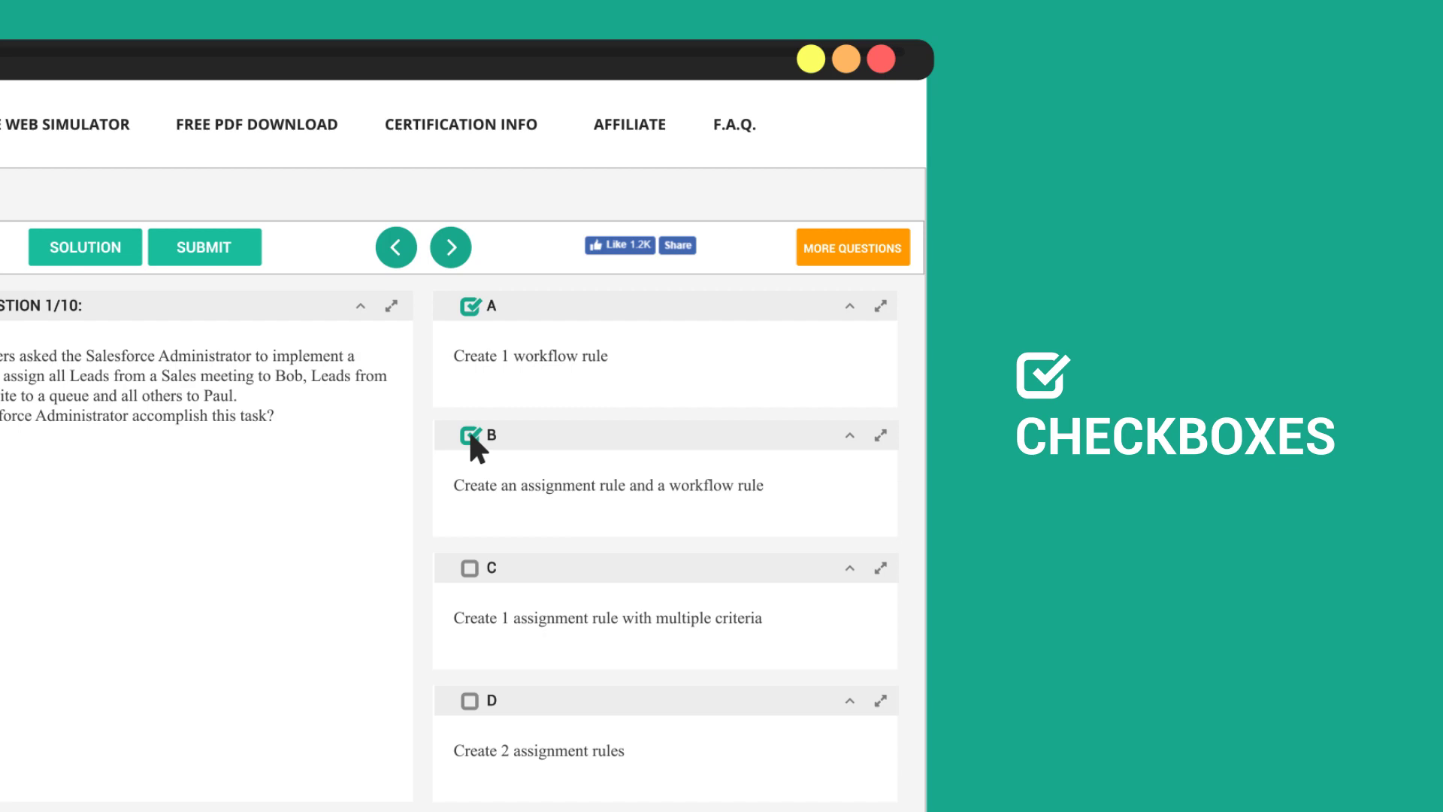
Step: Deselect B so only A remains on question 1, flag question 2, and advance to question 3
click(468, 436)
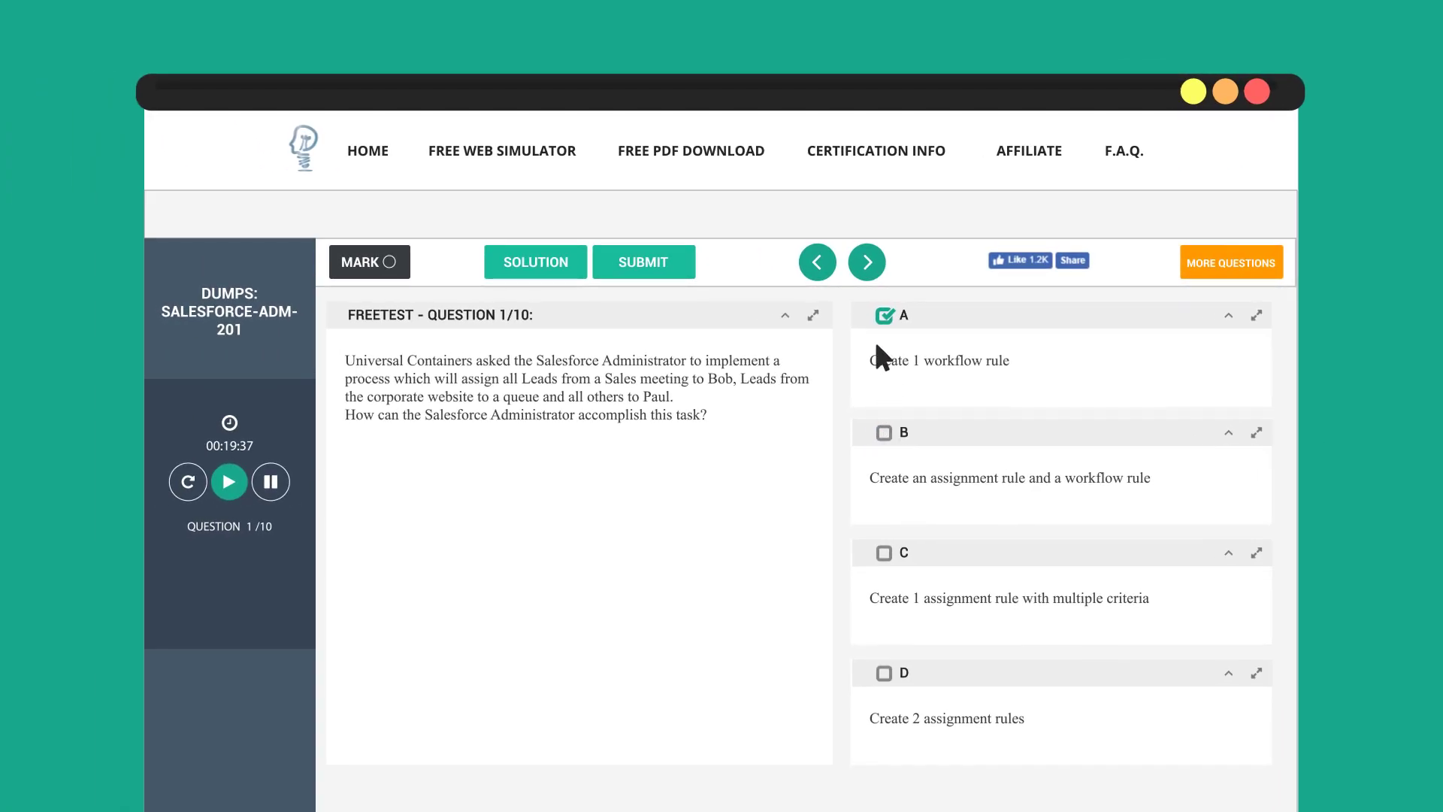
click(866, 262)
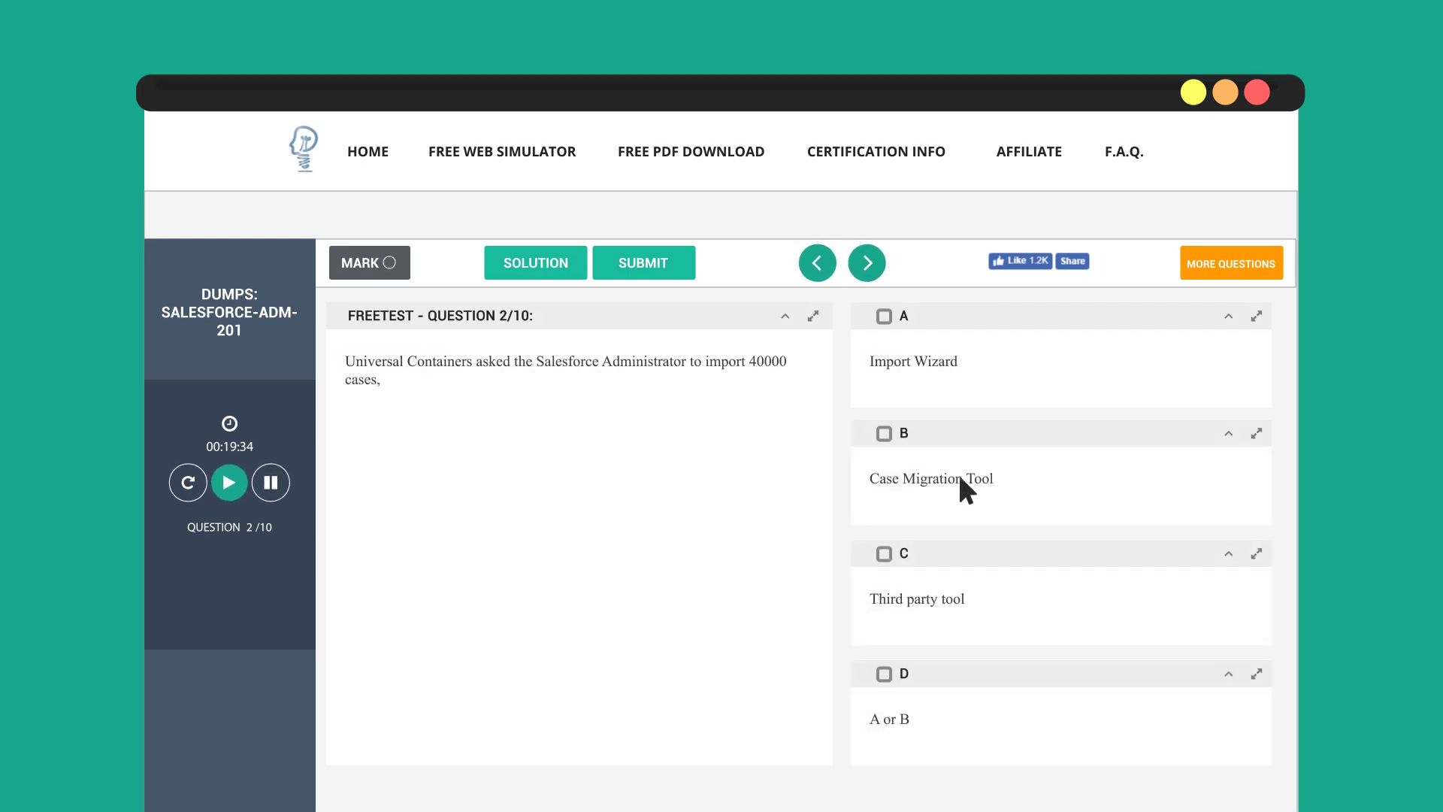
click(958, 478)
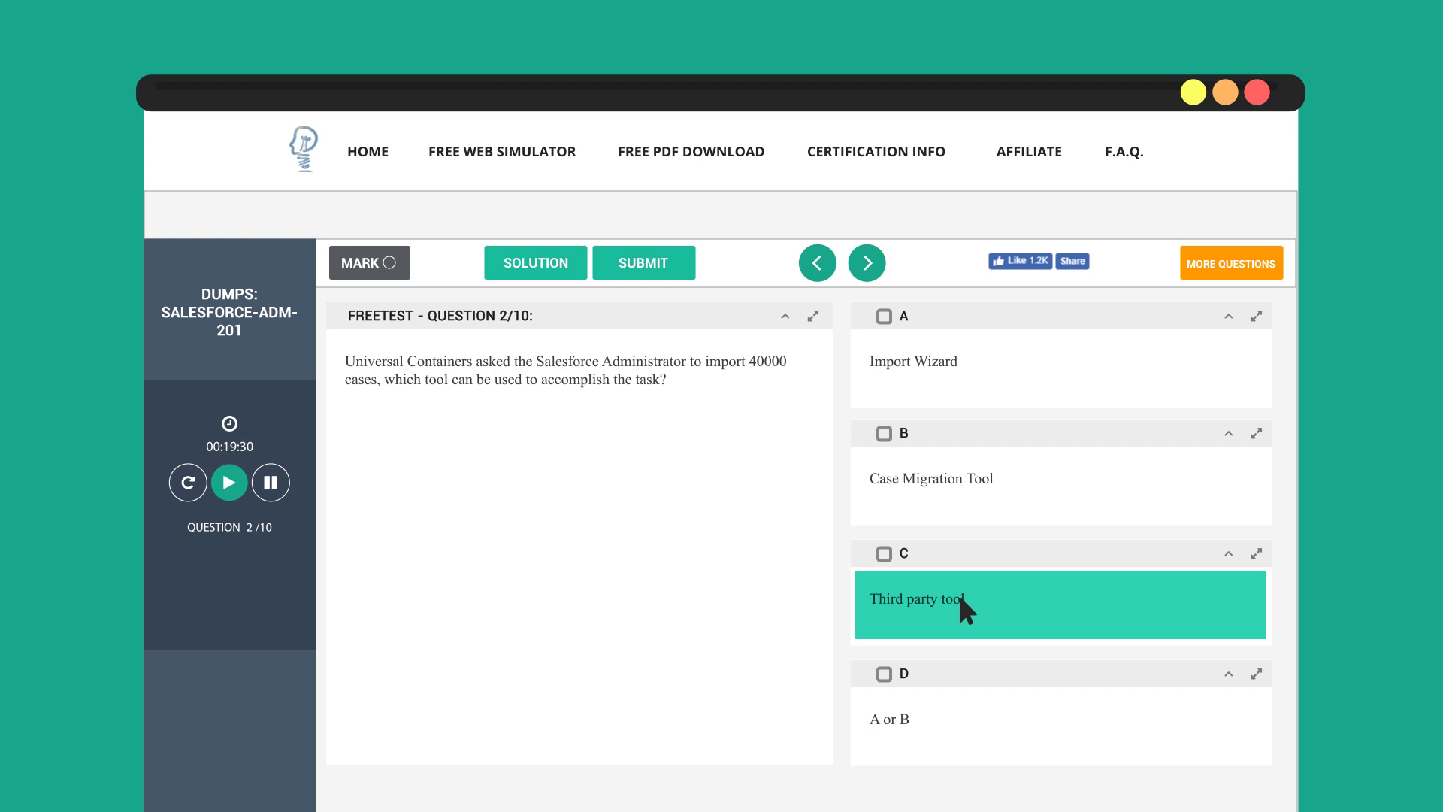
click(393, 271)
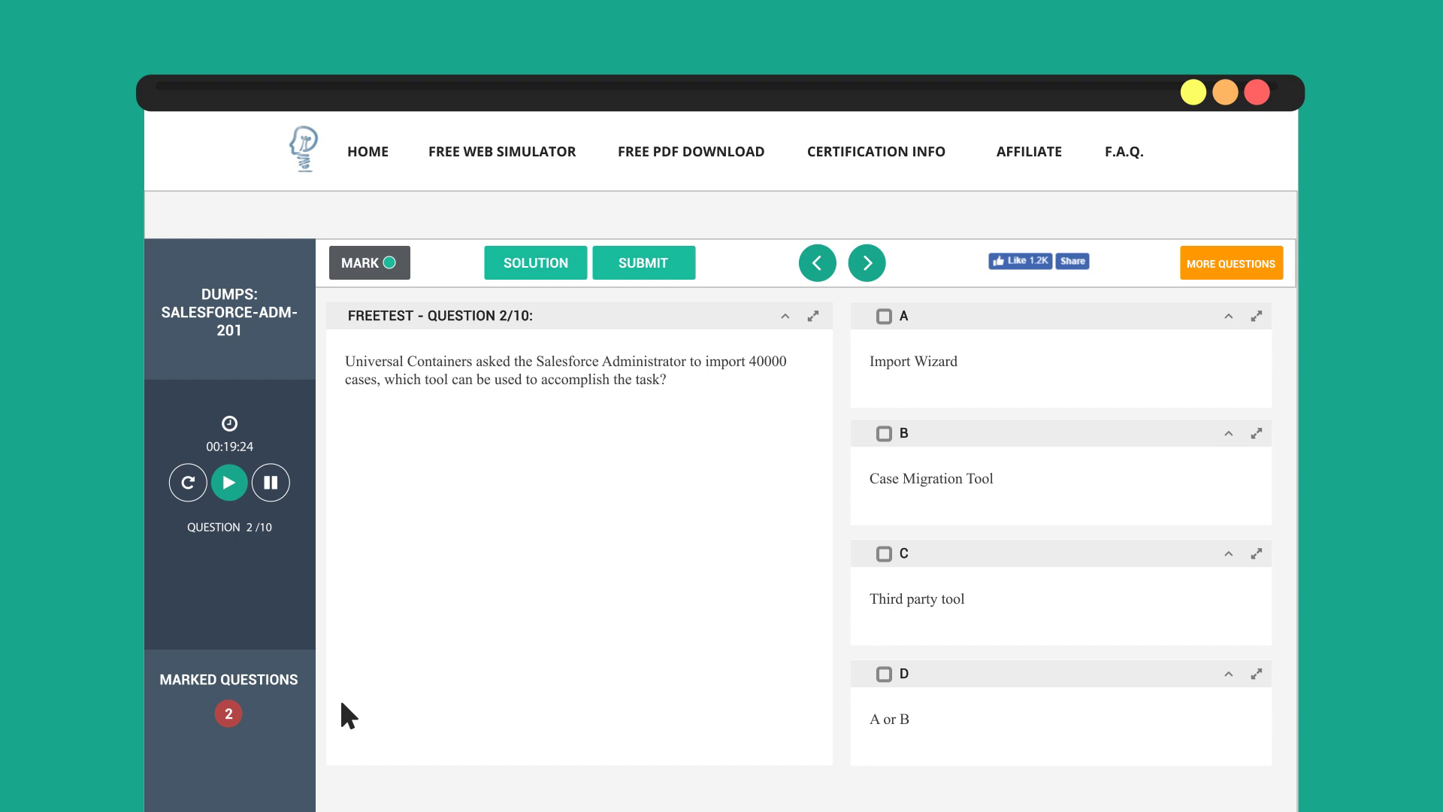
click(867, 263)
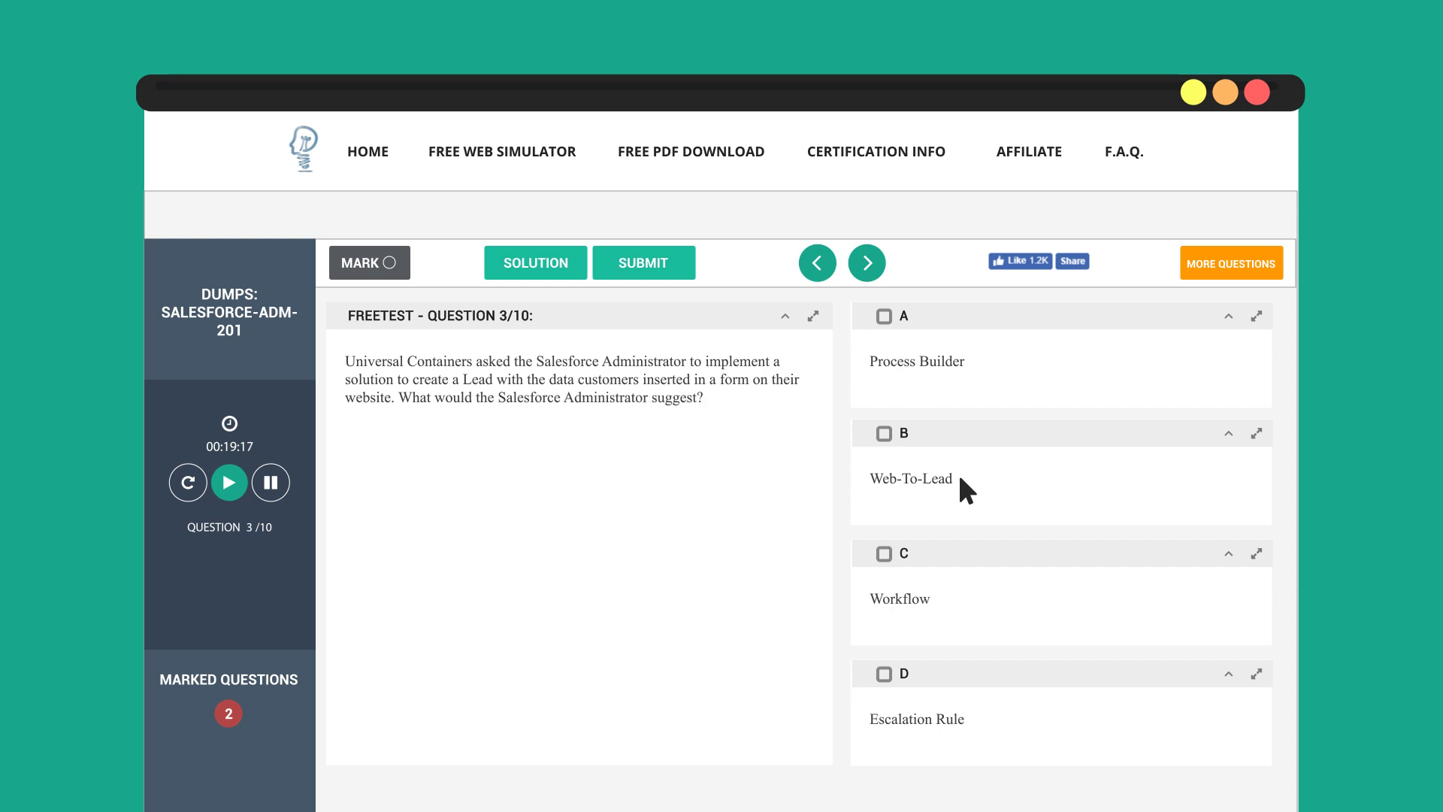
Step: Go back to flagged question 2, select answer A (Import Wizard), and pause the countdown
click(228, 715)
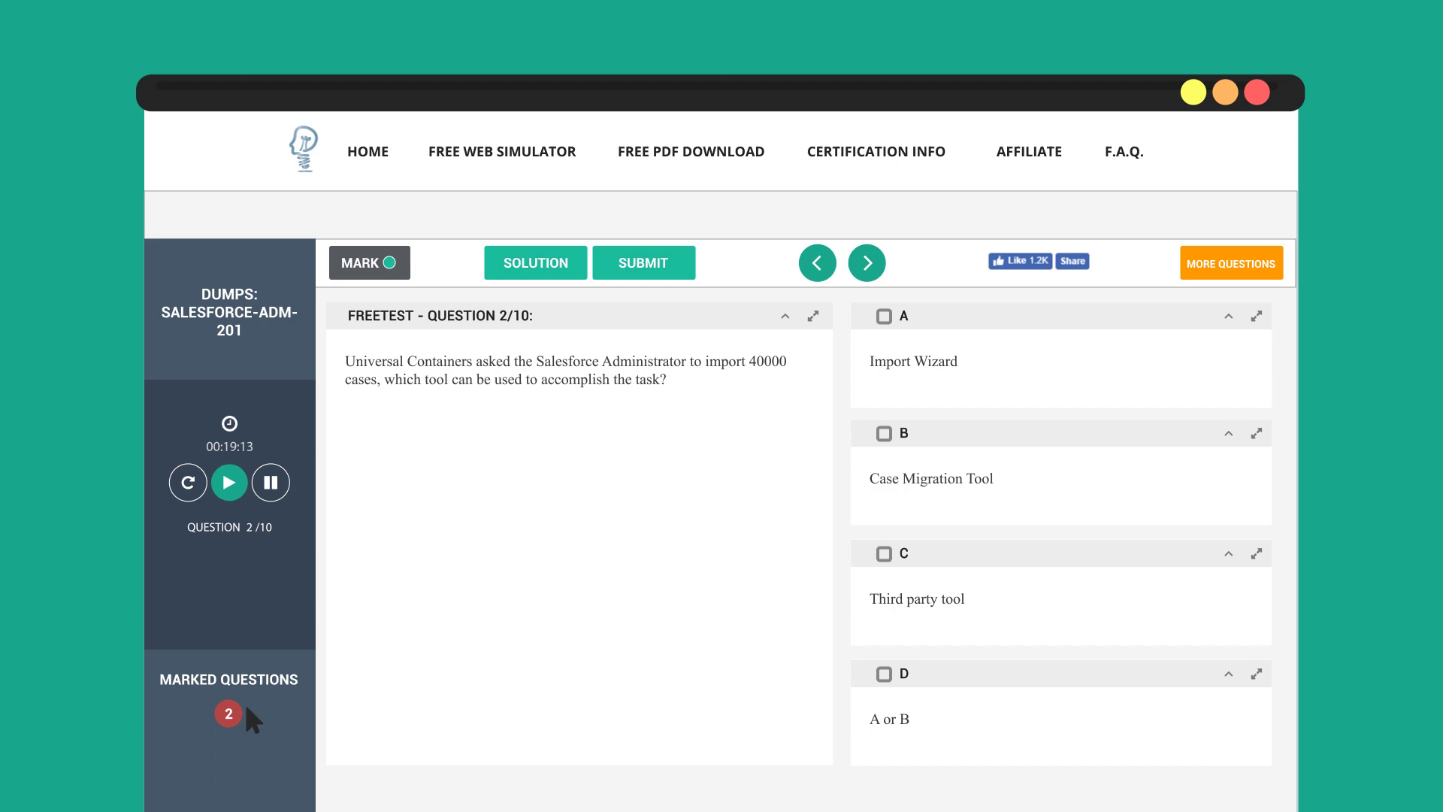
click(884, 316)
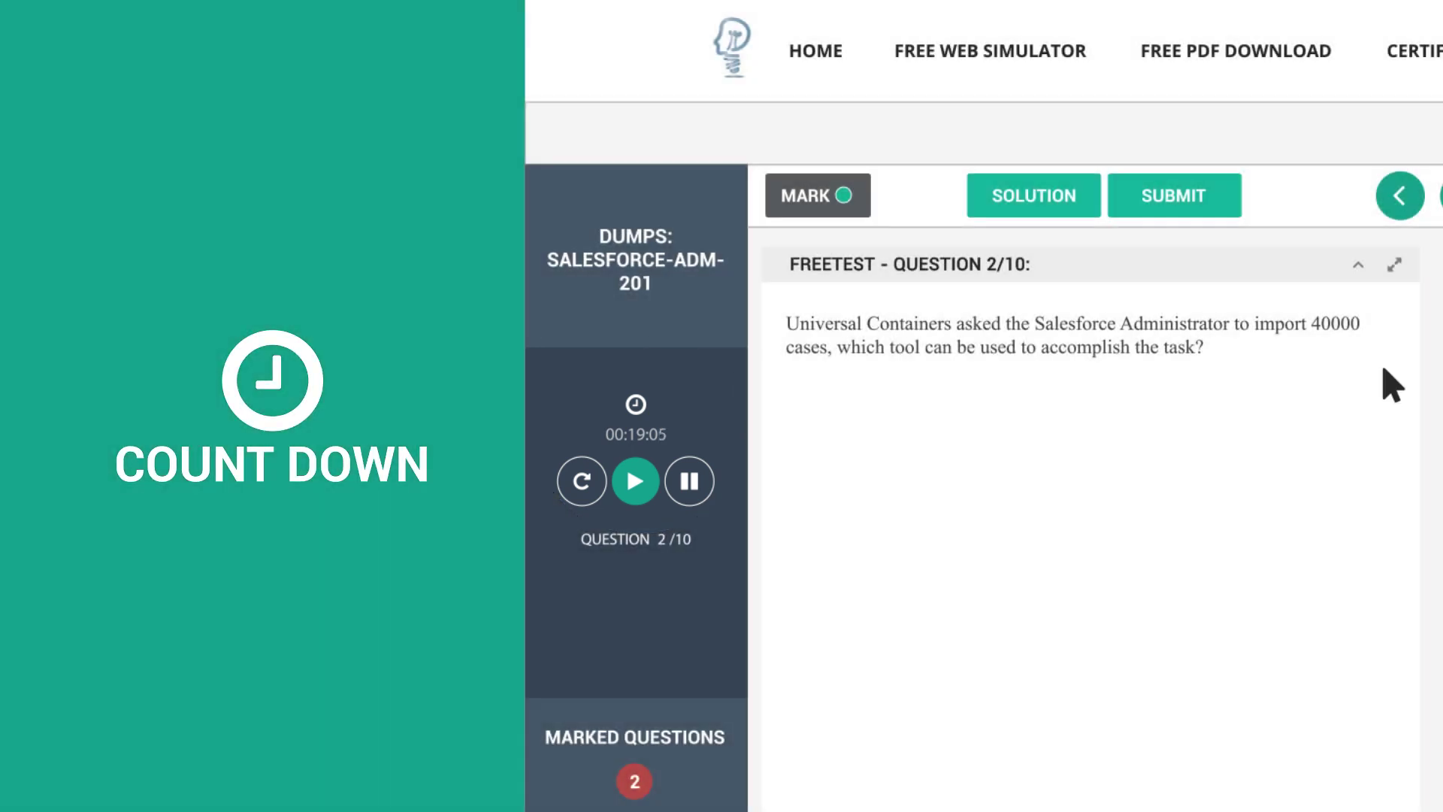
click(689, 482)
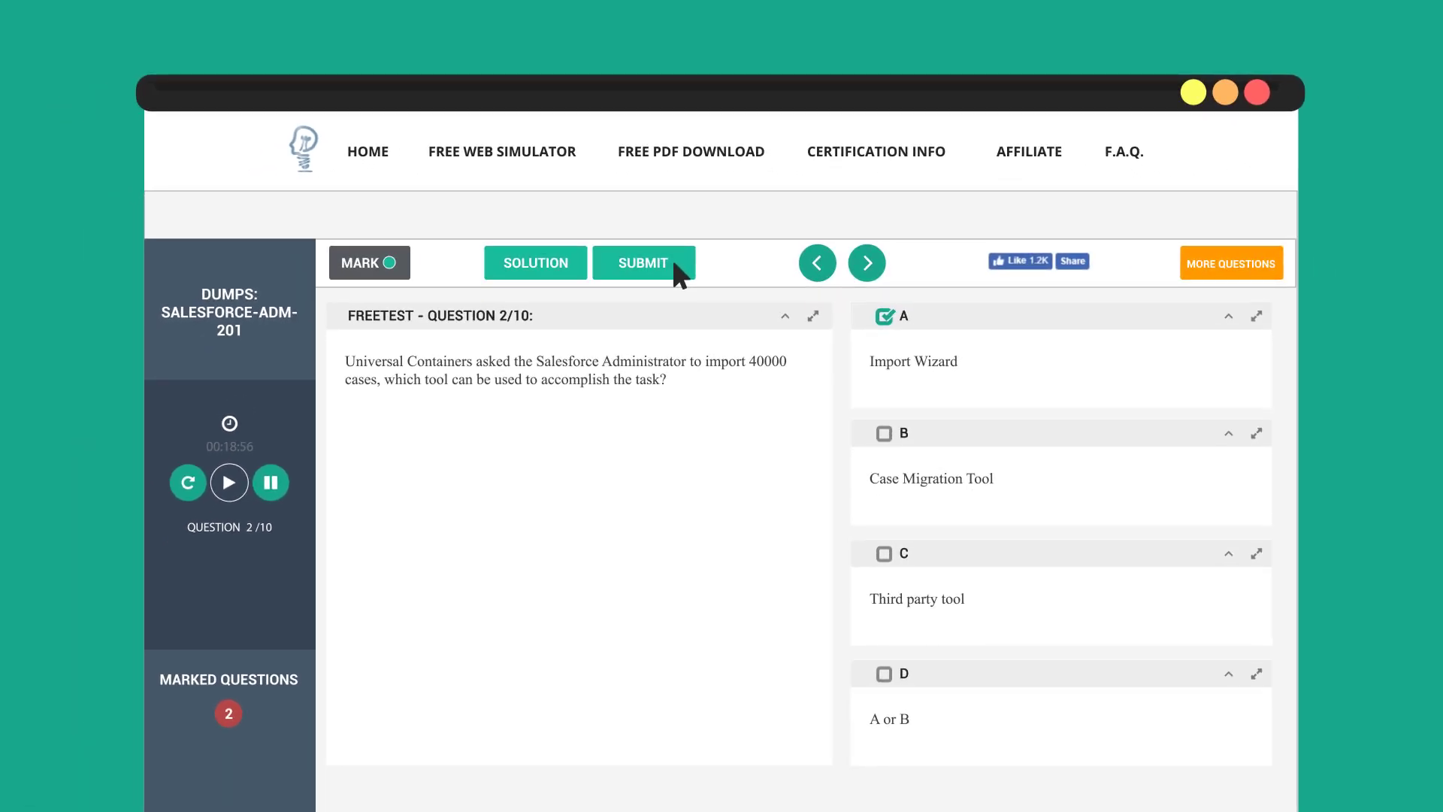
Step: Submit the ADM-201 mock exam to show the Results panel with a failing 1/10 score
click(666, 336)
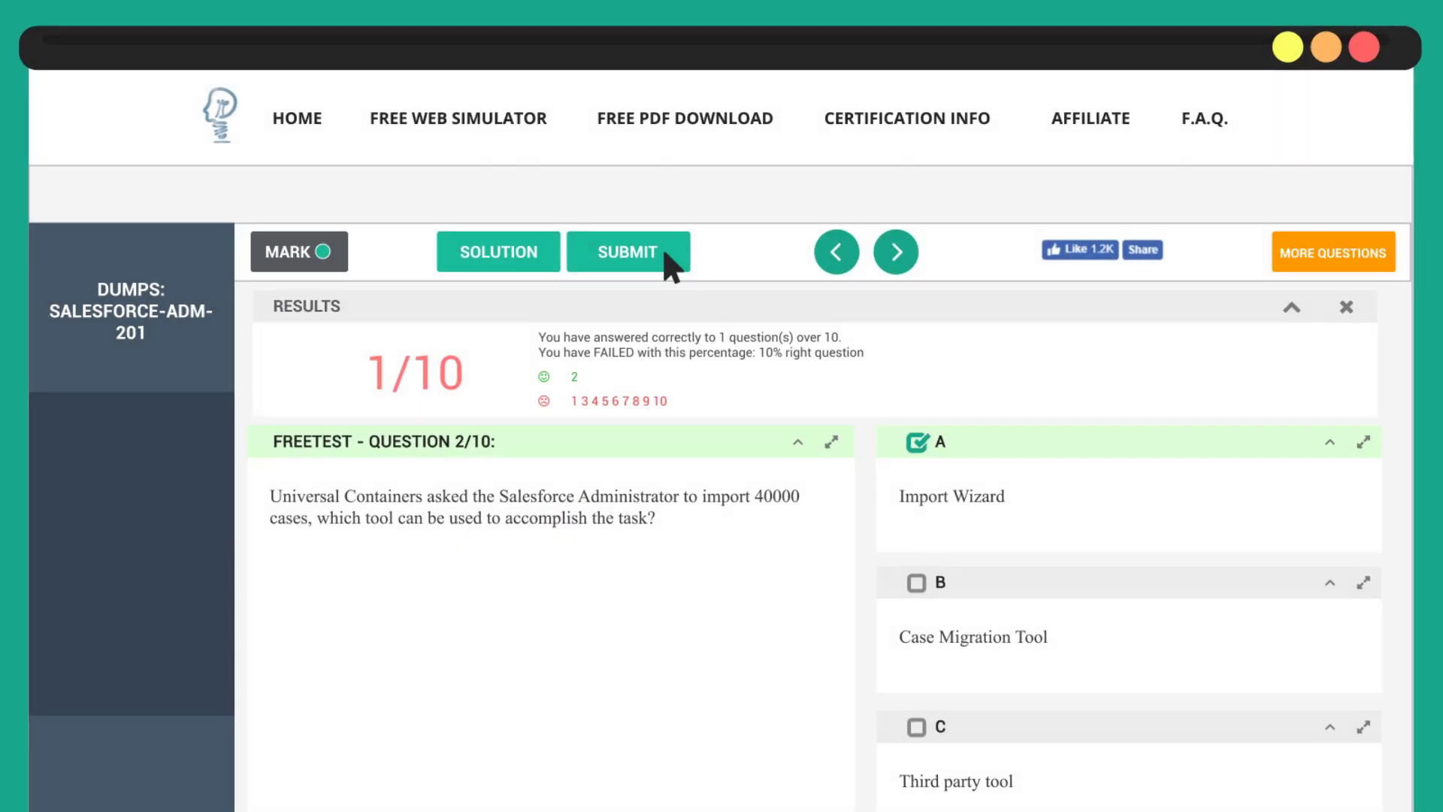
Step: Review question 1, then switch question 2's answer to B, Case Migration Tool
click(572, 401)
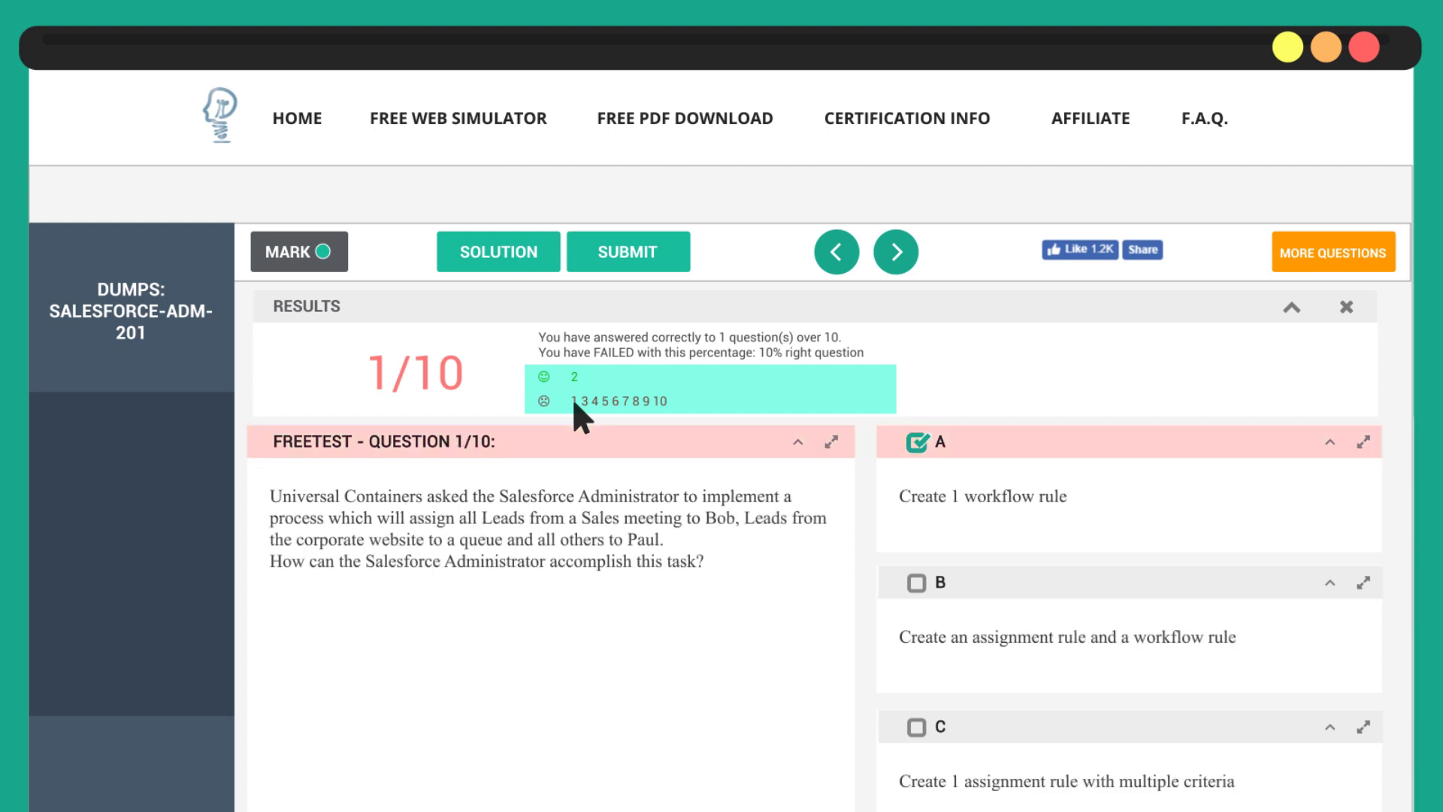
click(573, 379)
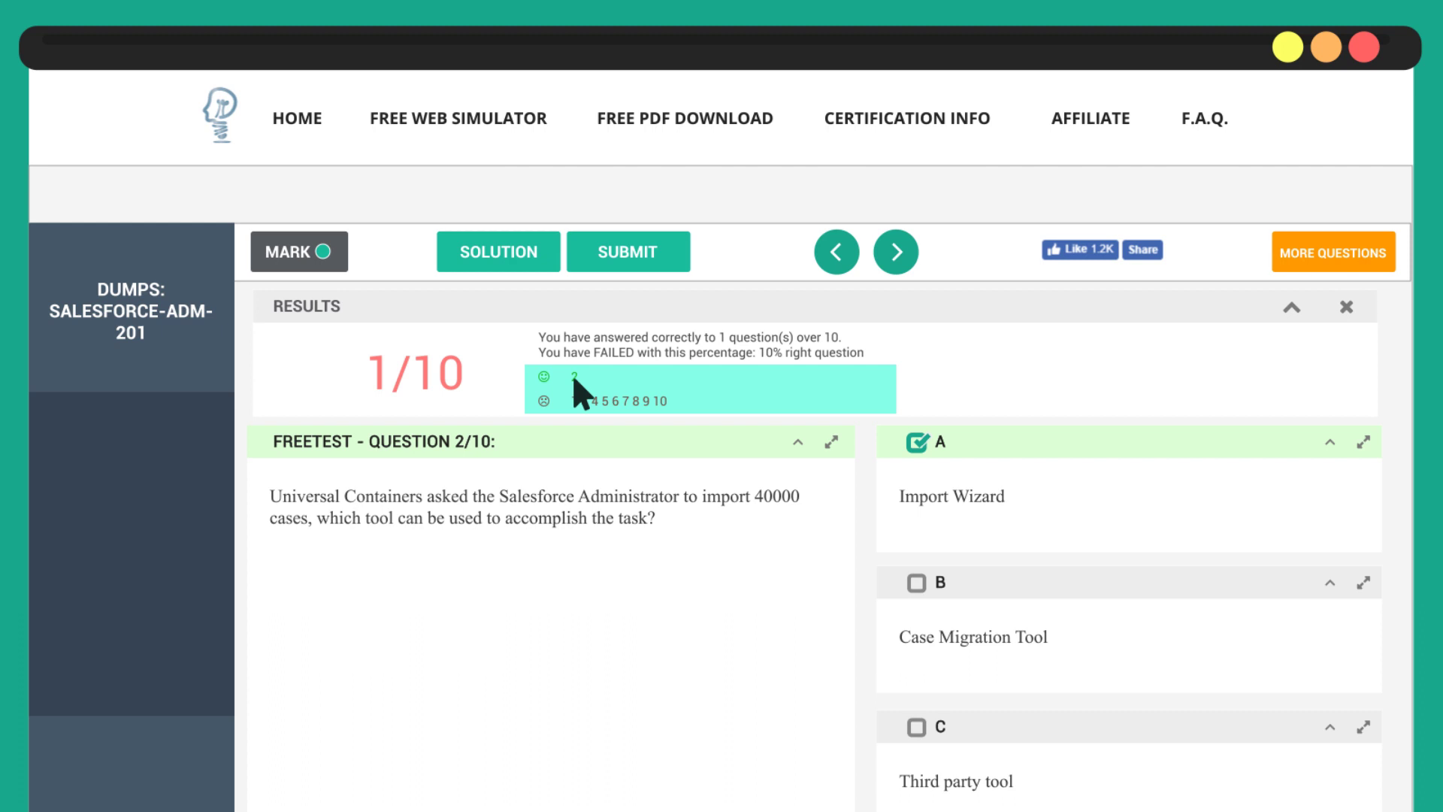
click(916, 582)
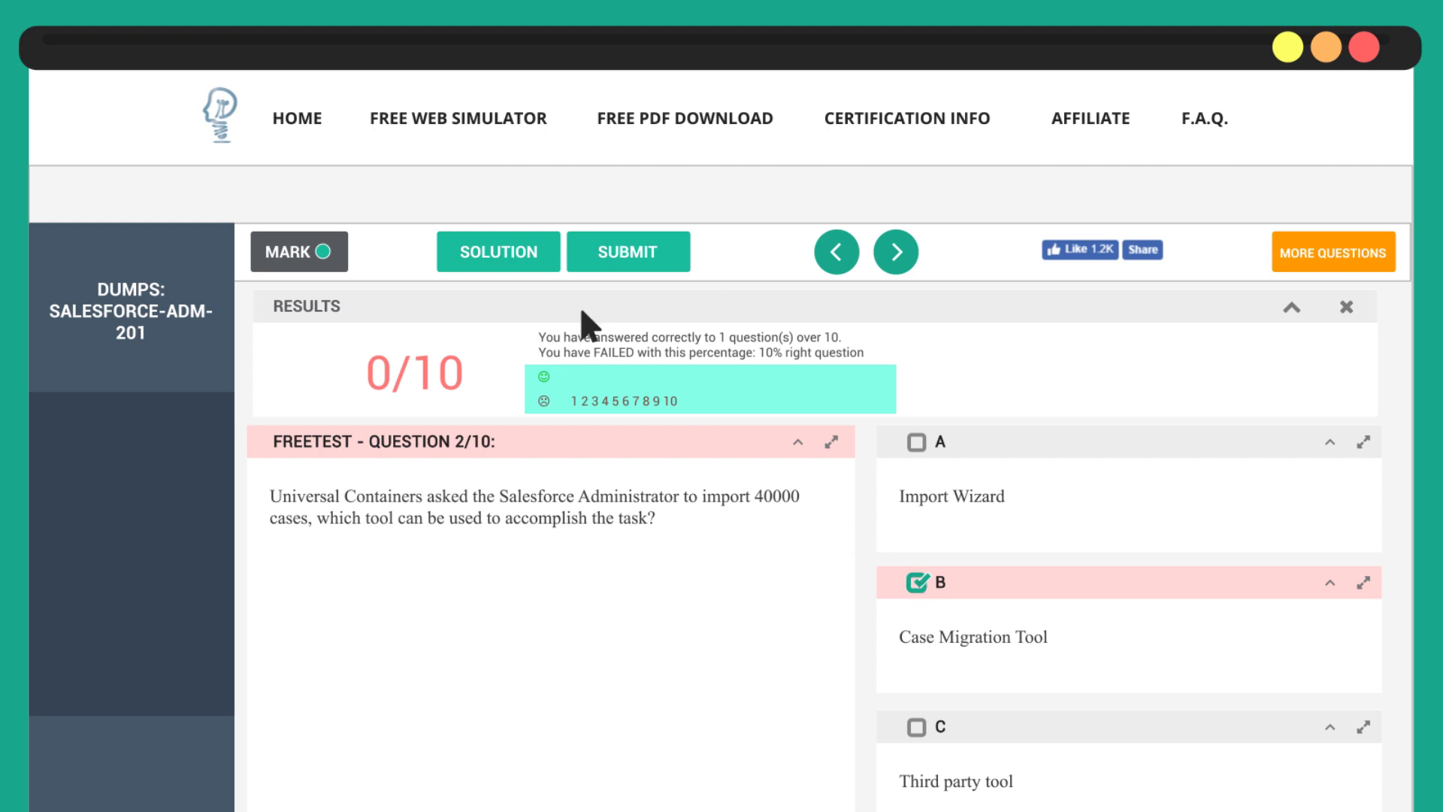
Step: Reveal question 2's solution, showing correct answer A and its explanation
click(498, 252)
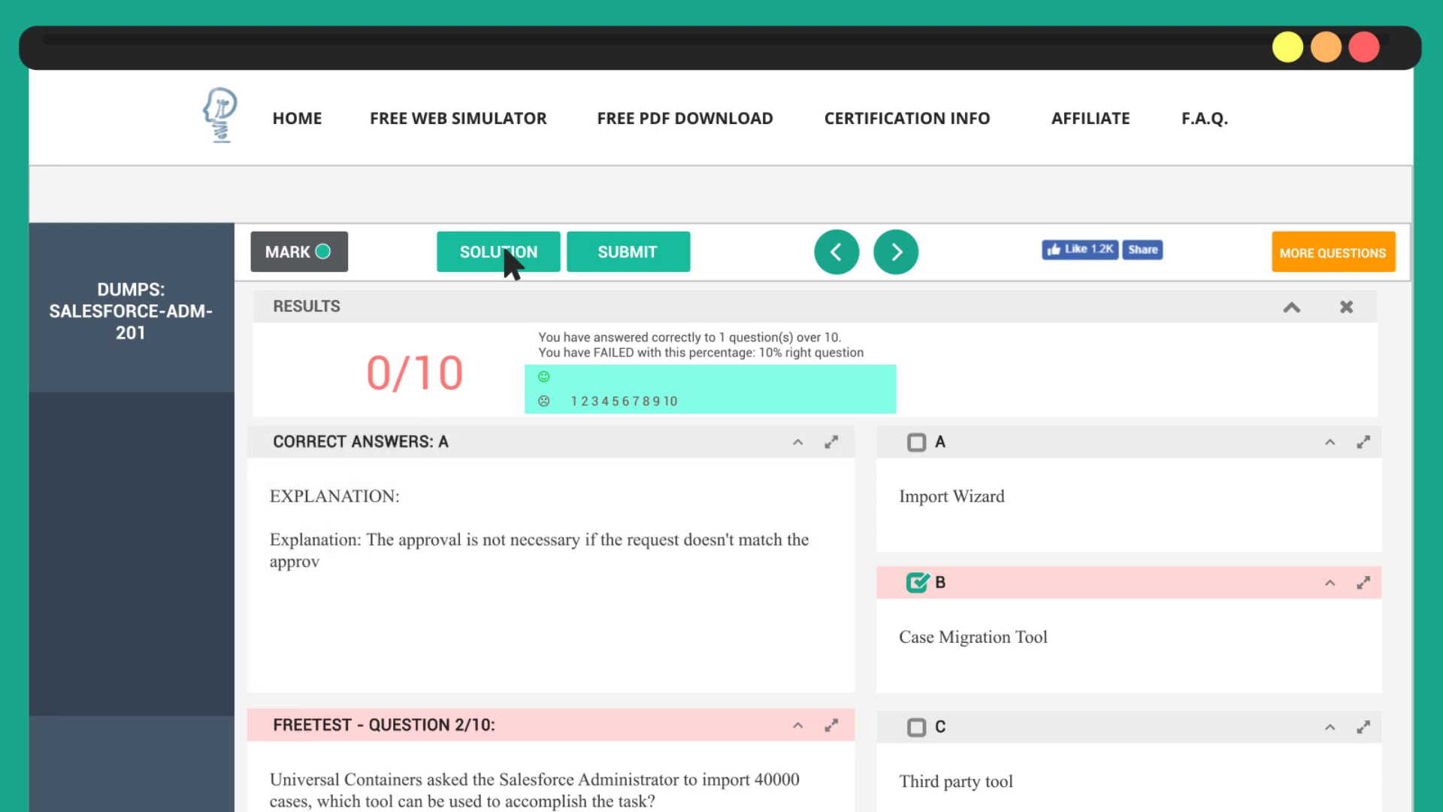